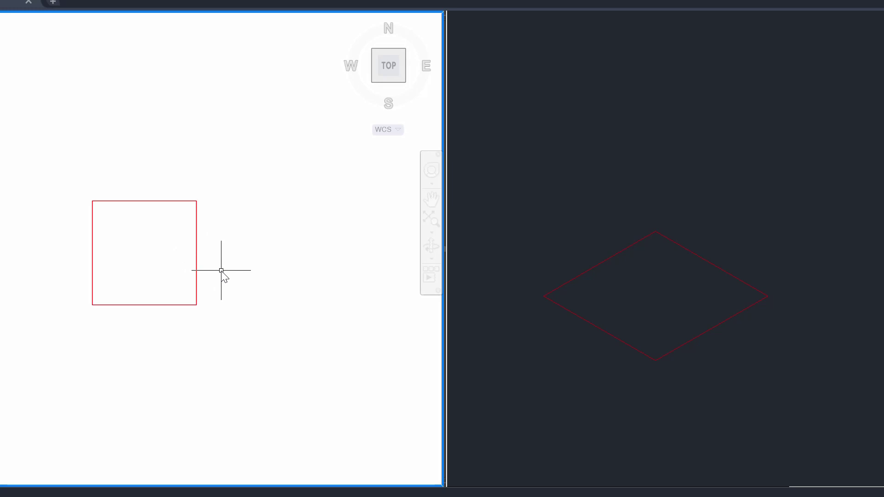
# Offset the square inward by 0.4 to create the smaller inner square
pyautogui.write('o')
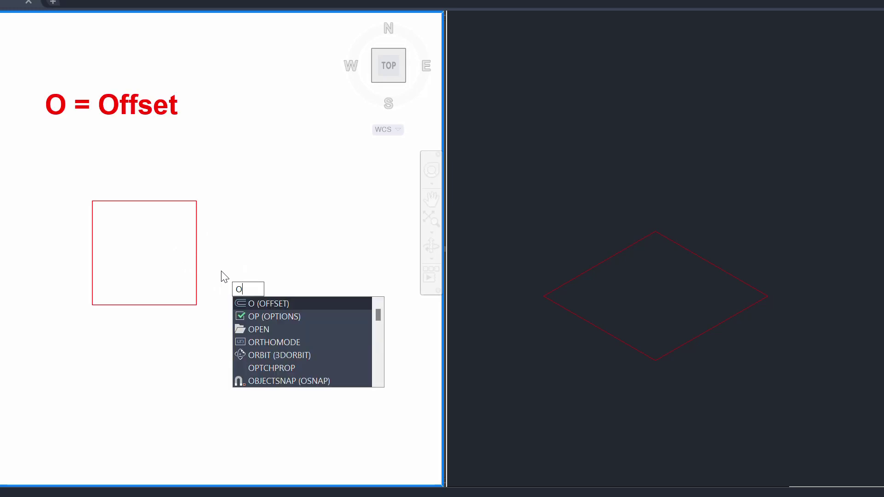
pyautogui.press('Return')
pyautogui.write('.4')
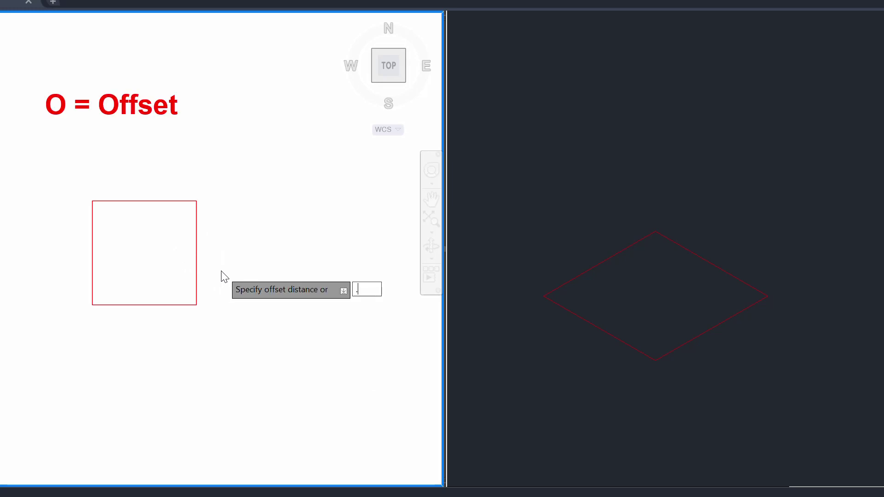
pyautogui.press('Return')
pyautogui.click(196, 275)
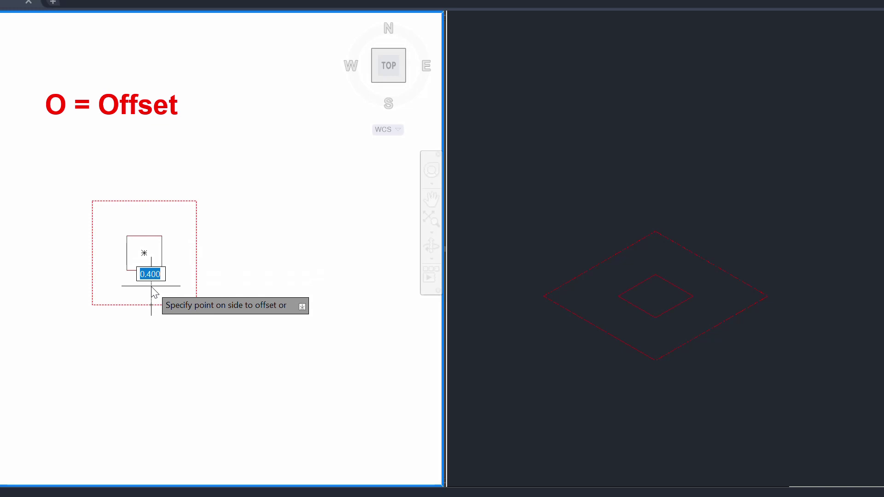
pyautogui.click(151, 286)
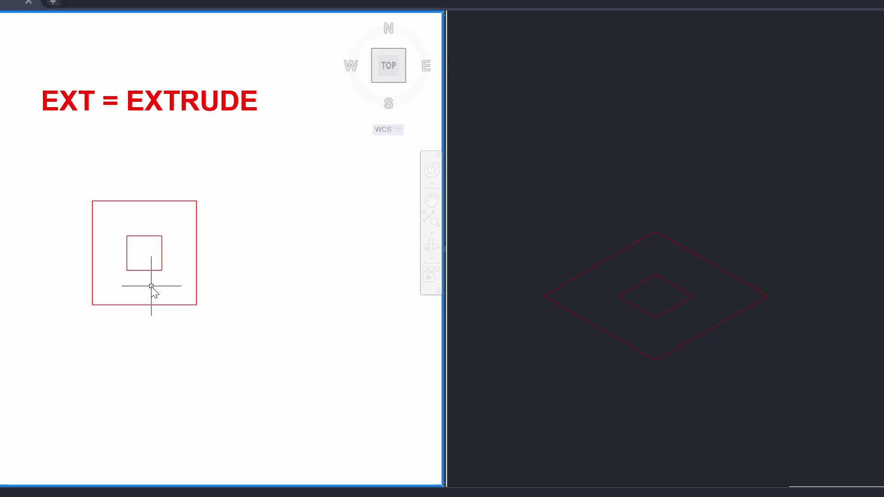
# Extrude the inner square to a height of 3 to form the footing's column
pyautogui.write('ext')
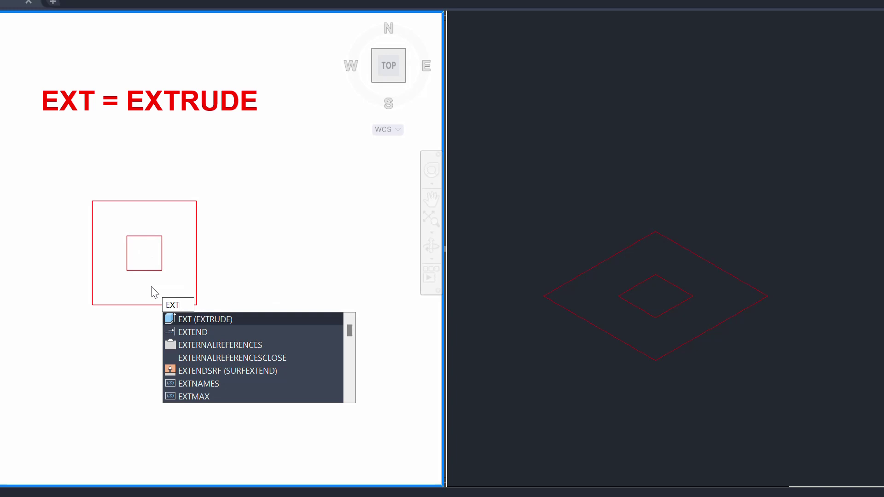
pyautogui.press('Return')
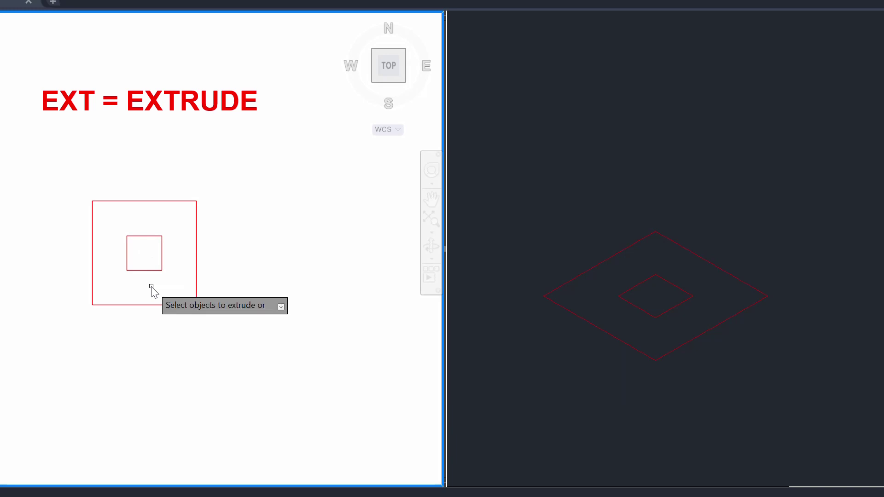
pyautogui.click(162, 251)
pyautogui.press('Return')
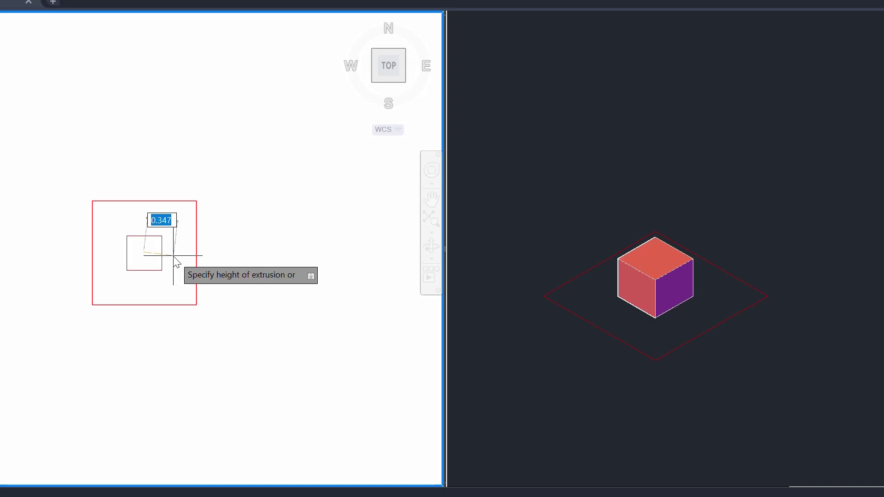
pyautogui.write('3')
pyautogui.press('Return')
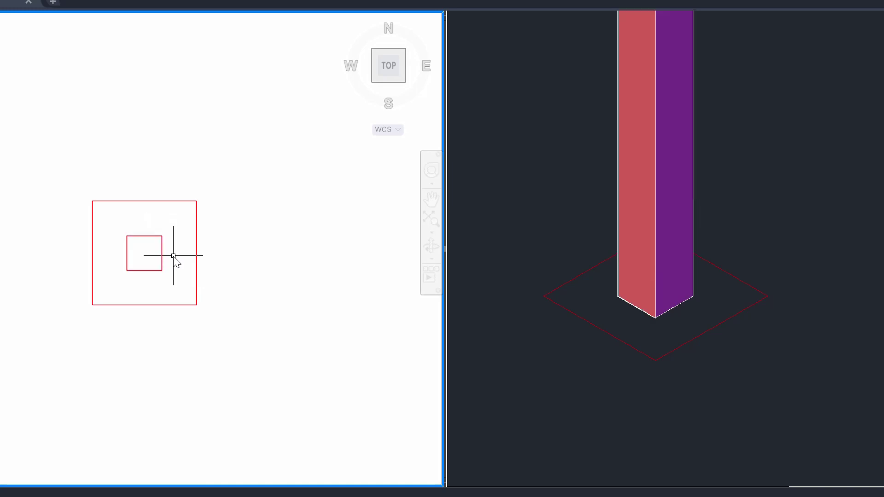
pyautogui.scroll(-3, 603, 324)
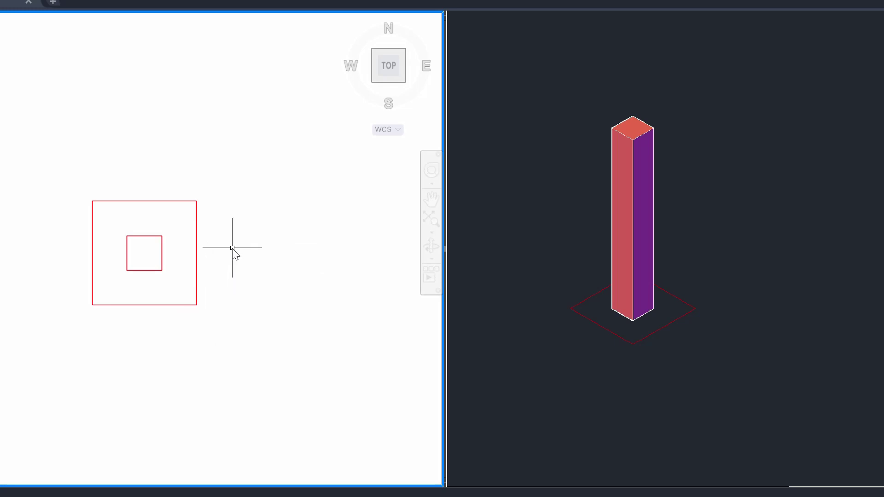
# Extrude the outer square to a height of 0.3 to form the footing's base
pyautogui.press('Return')
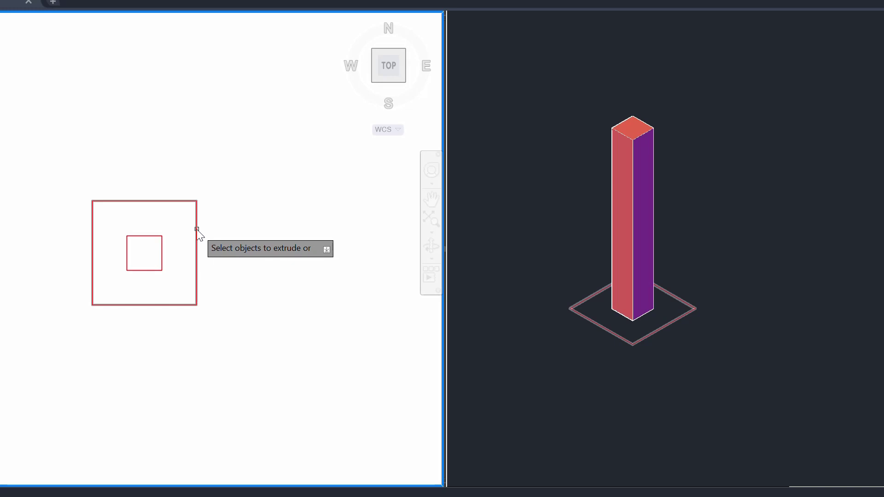
pyautogui.click(197, 229)
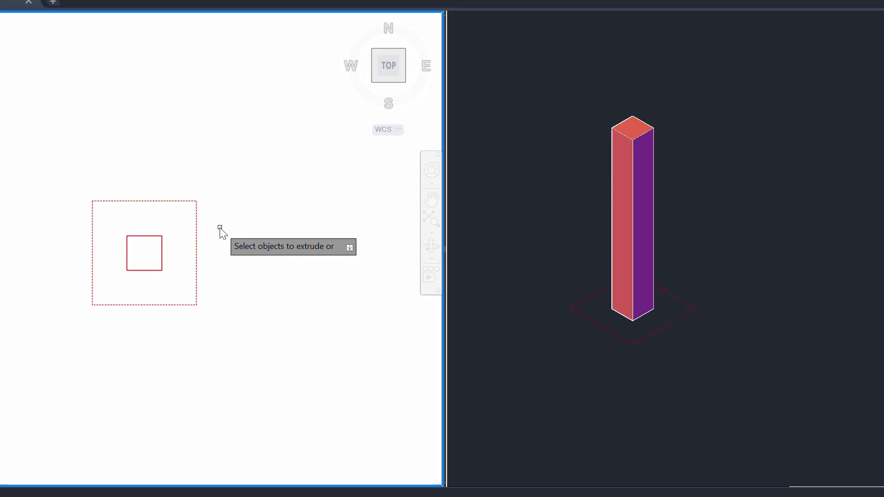
pyautogui.press('Return')
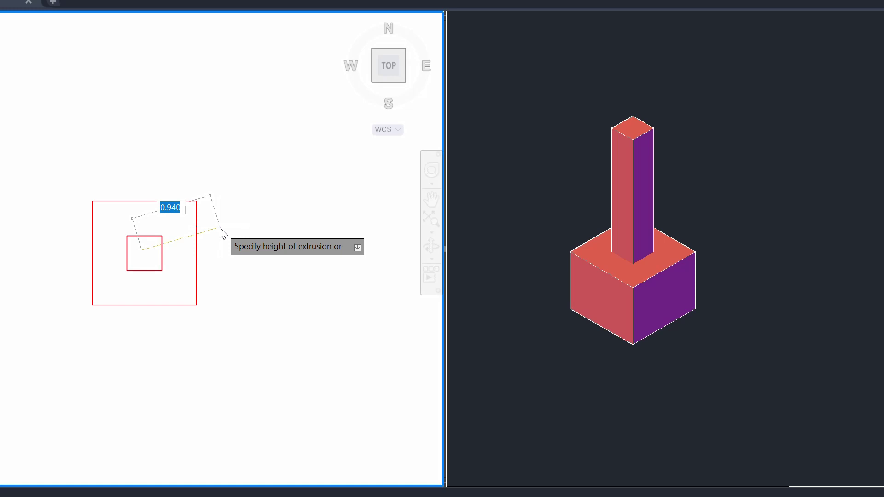
pyautogui.write('.3')
pyautogui.press('Return')
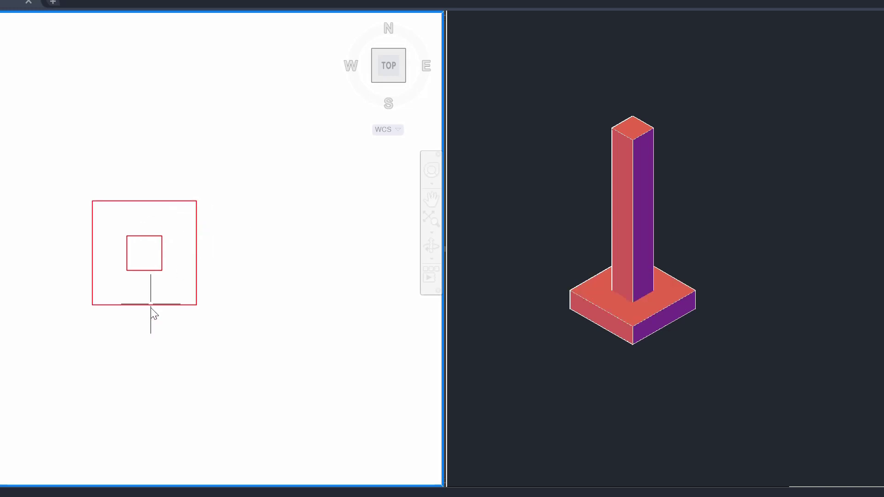
# Switch the plan viewport to the Front view and bring an empty drawing area into view
pyautogui.scroll(2, 131, 267)
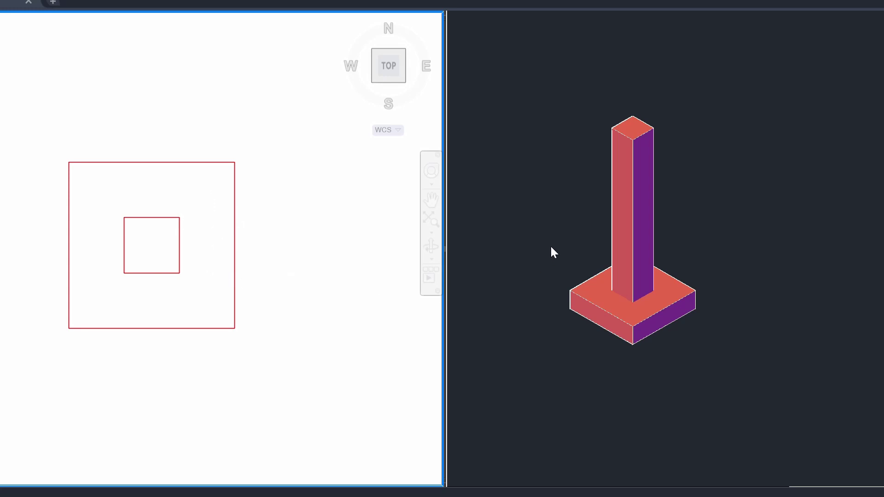
pyautogui.click(540, 229)
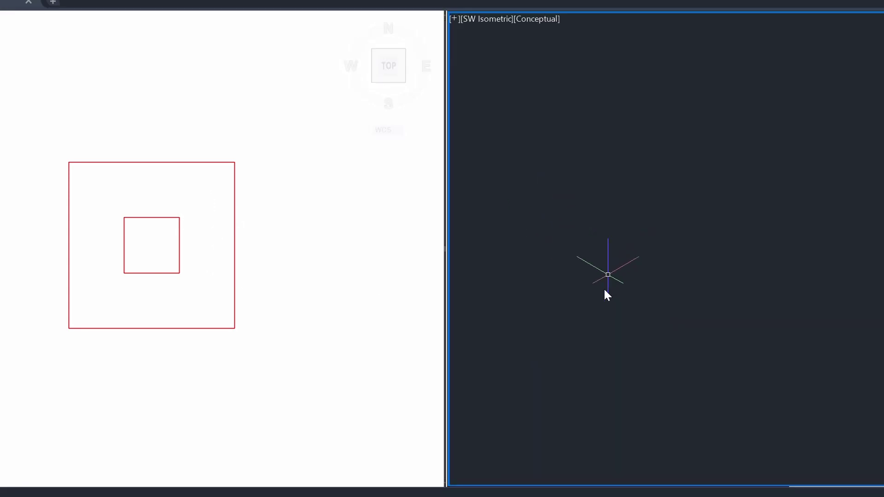
pyautogui.click(321, 238)
pyautogui.scroll(-5, 253, 321)
pyautogui.scroll(4, 208, 164)
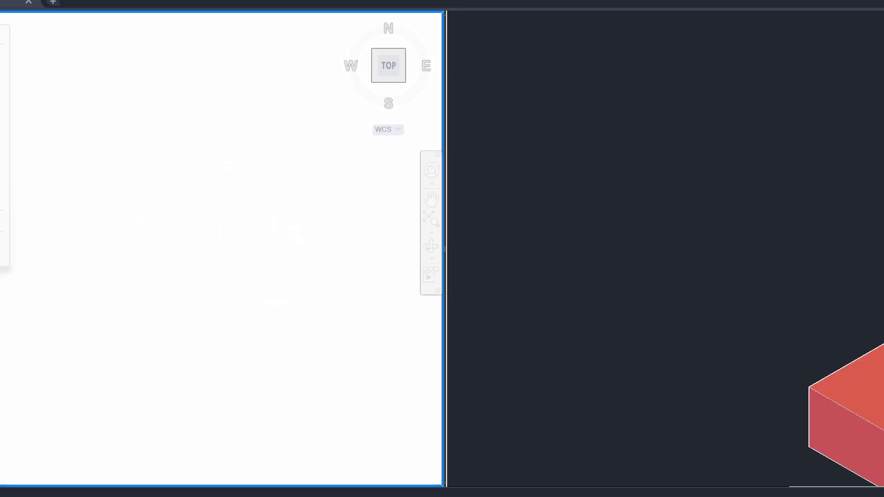
pyautogui.click(1, 118)
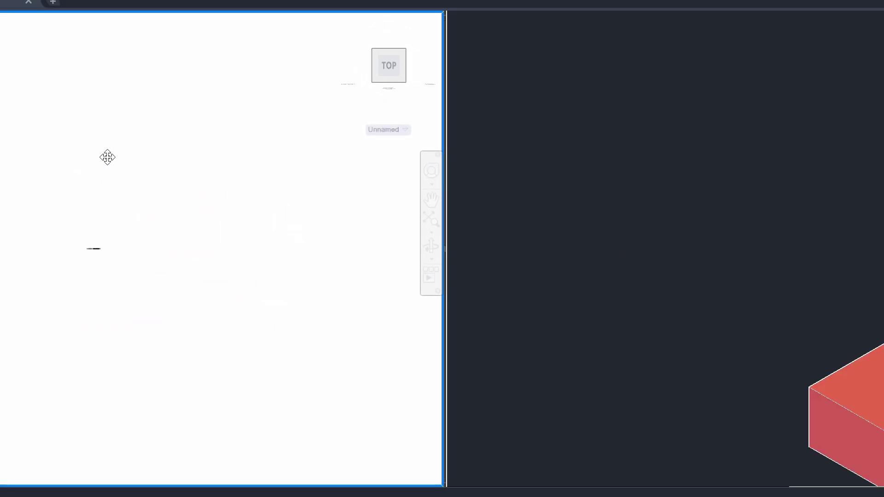
pyautogui.scroll(5, 108, 158)
pyautogui.click(702, 193)
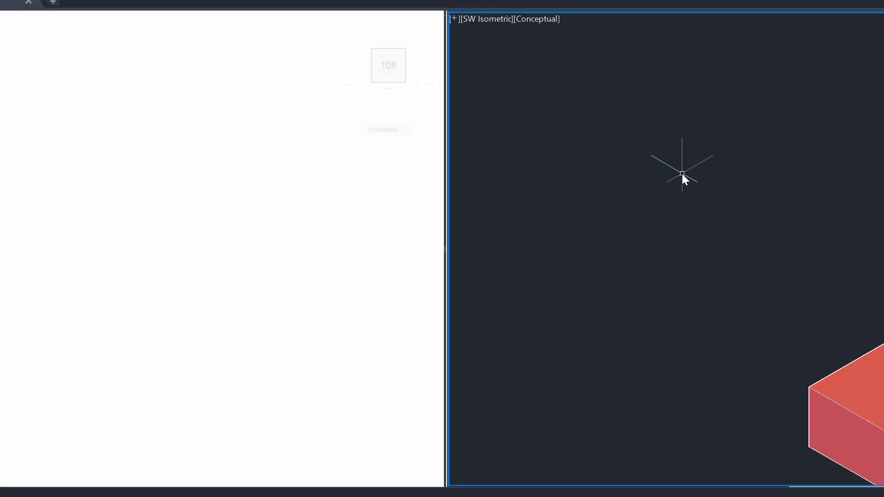
pyautogui.scroll(-3, 719, 222)
pyautogui.scroll(4, 720, 227)
pyautogui.click(130, 211)
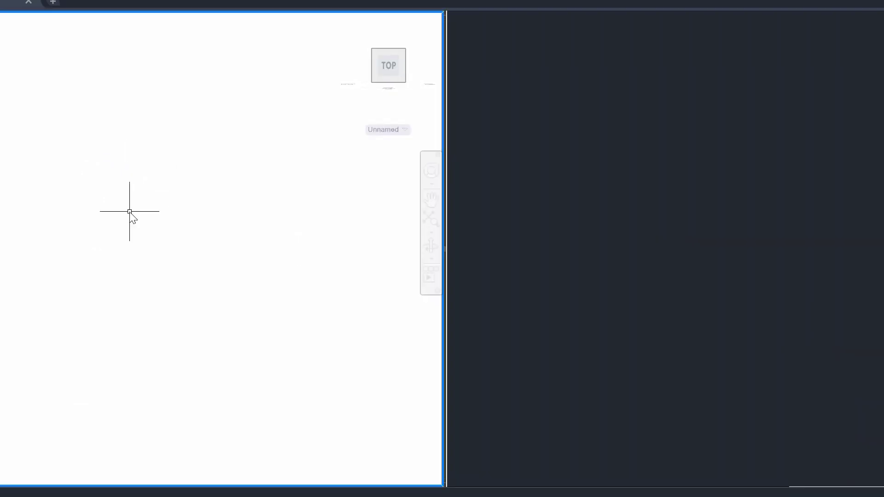
# Draw a closed polyline rectangle 4 wide and 3 high in the front-view viewport
pyautogui.write('pl')
pyautogui.press('Return')
pyautogui.click(100, 189)
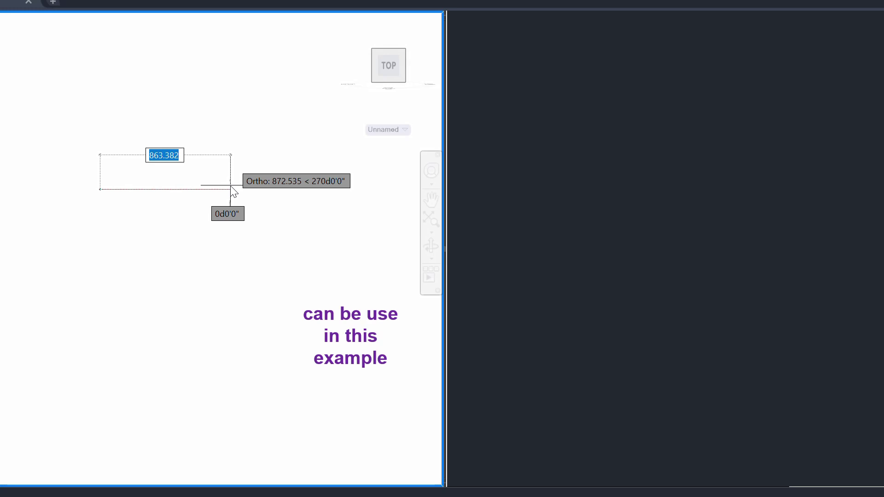
pyautogui.write('4')
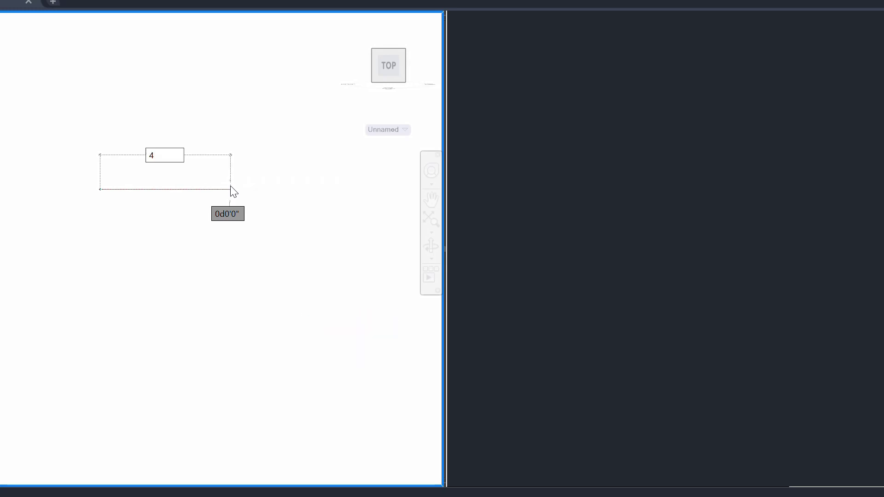
pyautogui.press('Return')
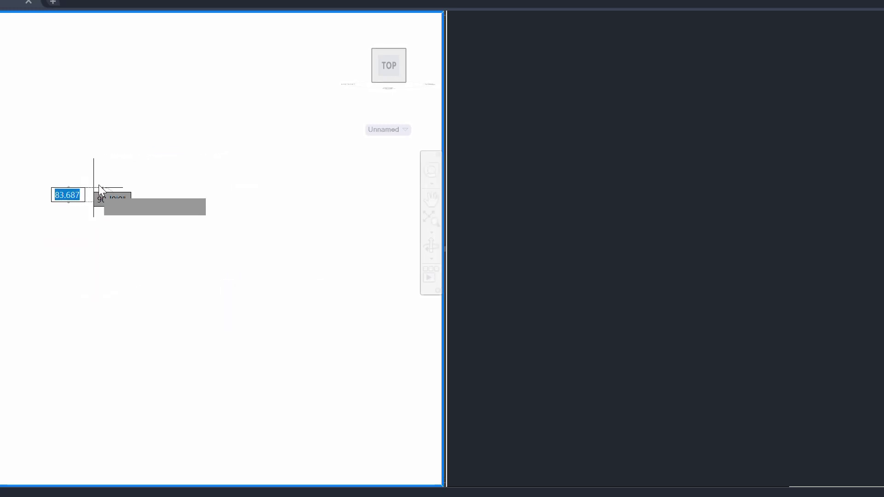
pyautogui.scroll(12, 99, 188)
pyautogui.write('3')
pyautogui.press('Return')
pyautogui.write('4')
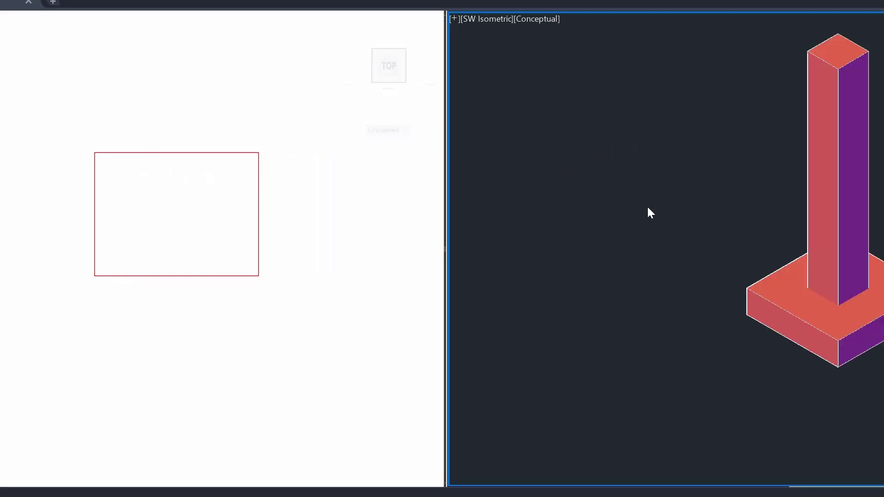
# Set the SW Isometric viewport to Front and orbit it to an angled view of the new rectangle
pyautogui.scroll(-5, 679, 353)
pyautogui.scroll(4, 682, 359)
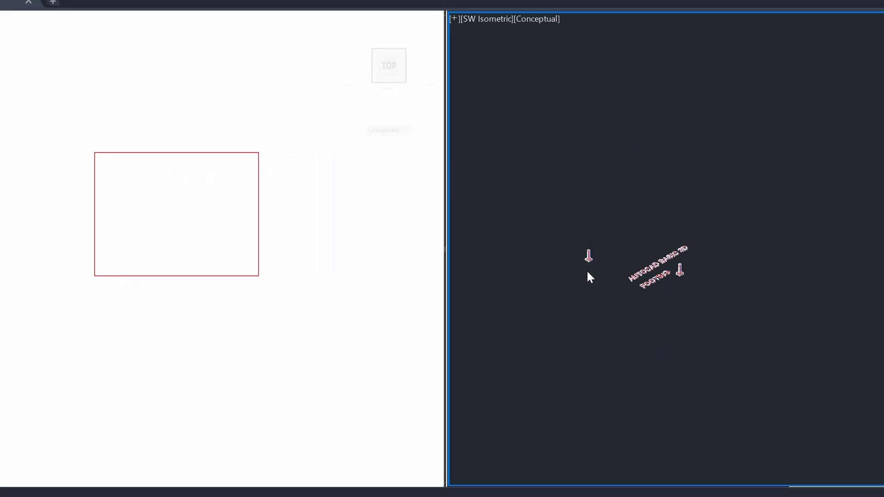
pyautogui.scroll(2, 587, 271)
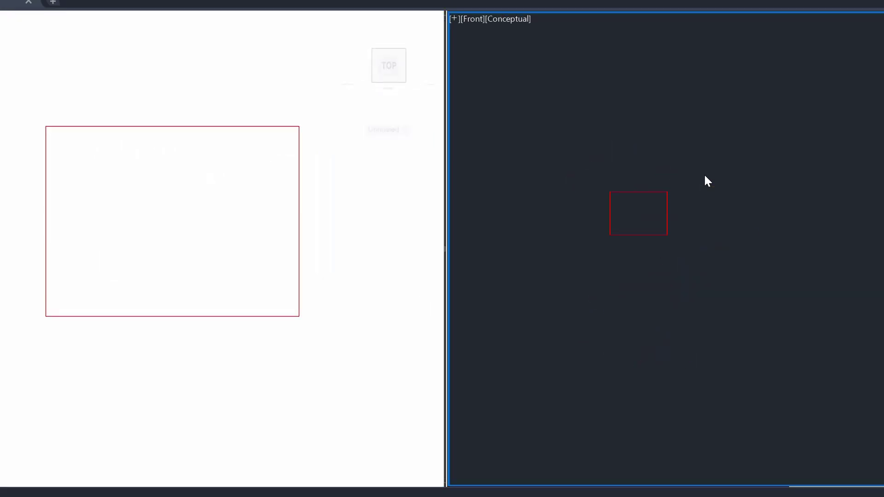
pyautogui.scroll(4, 707, 181)
pyautogui.scroll(-5, 628, 225)
pyautogui.scroll(5, 594, 237)
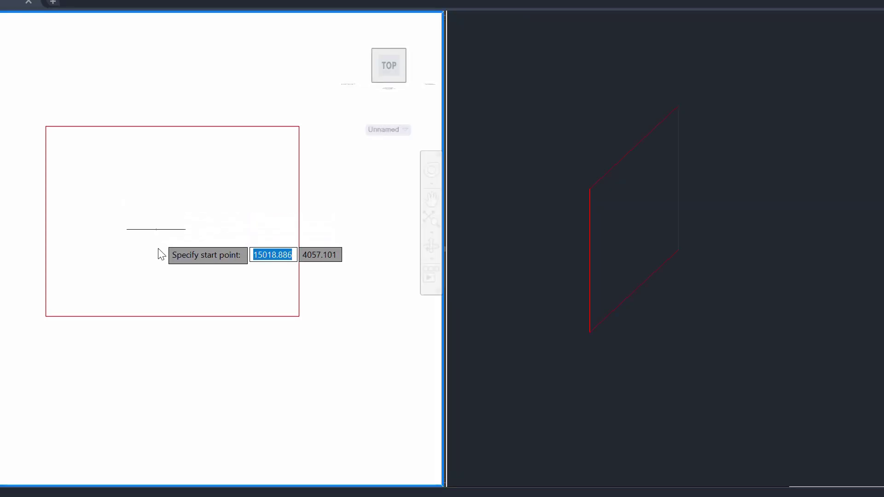
# Draw a vertical guide line from the lower edge's midpoint and a closed 1.6 by 1.2 rectangle centred on its upper end
pyautogui.click(174, 317)
pyautogui.click(179, 264)
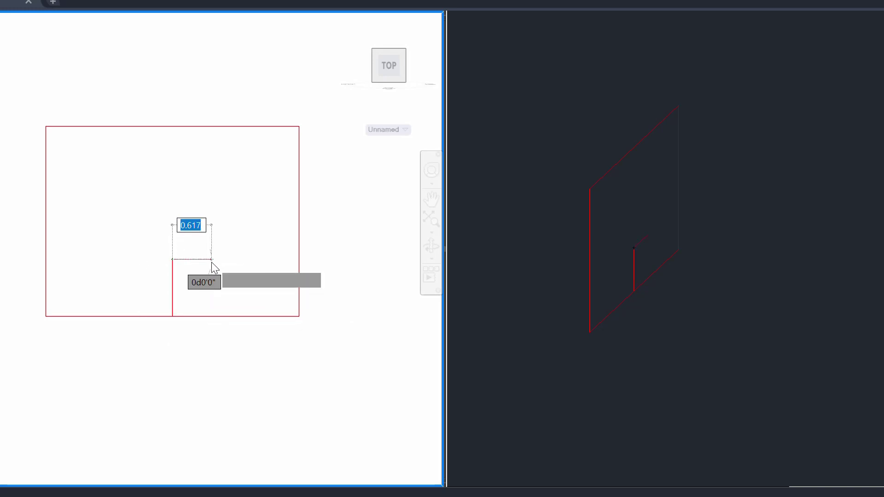
pyautogui.write('.8')
pyautogui.press('Return')
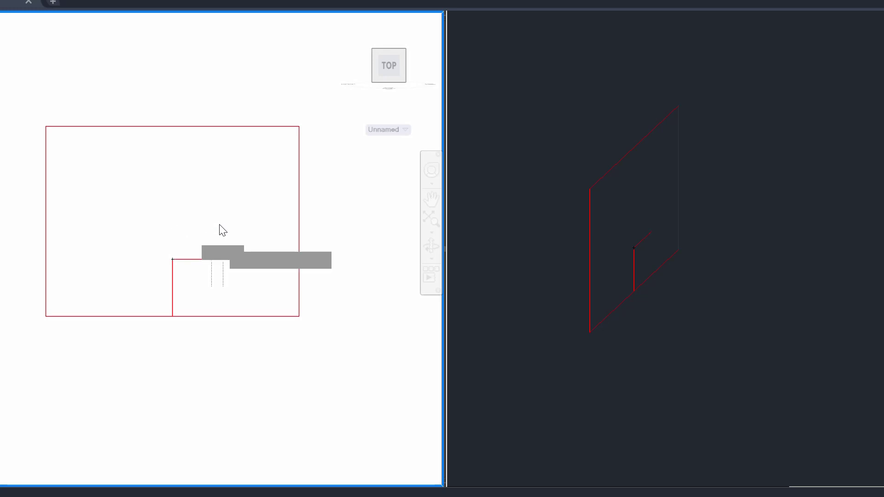
pyautogui.write('1.2')
pyautogui.press('Return')
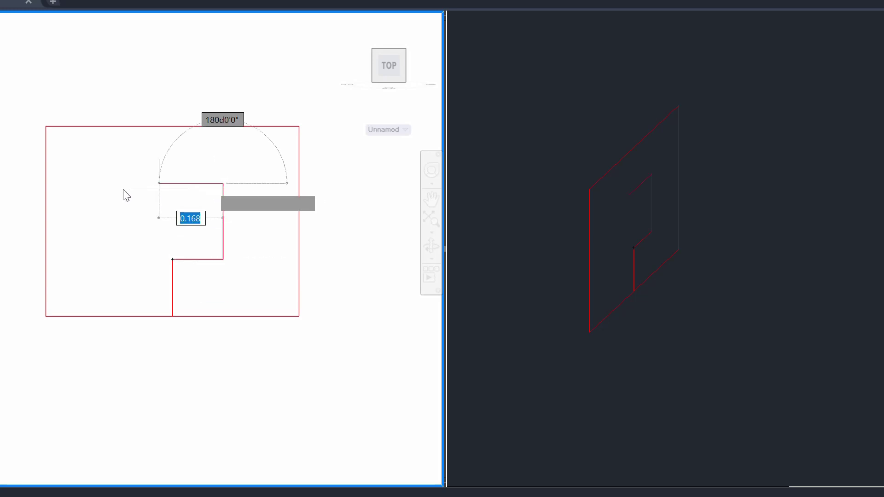
pyautogui.write('1.6')
pyautogui.press('Return')
pyautogui.write('1.2')
pyautogui.press('Return')
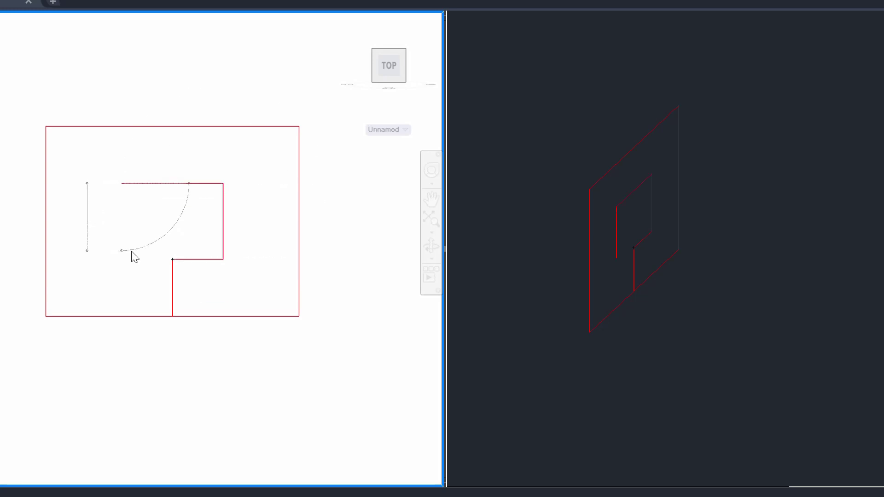
pyautogui.write('c')
pyautogui.press('Return')
# Delete the vertical guide line between the inner rectangle and the outer rectangle's lower edge
pyautogui.click(184, 287)
pyautogui.click(161, 286)
pyautogui.press('Delete')
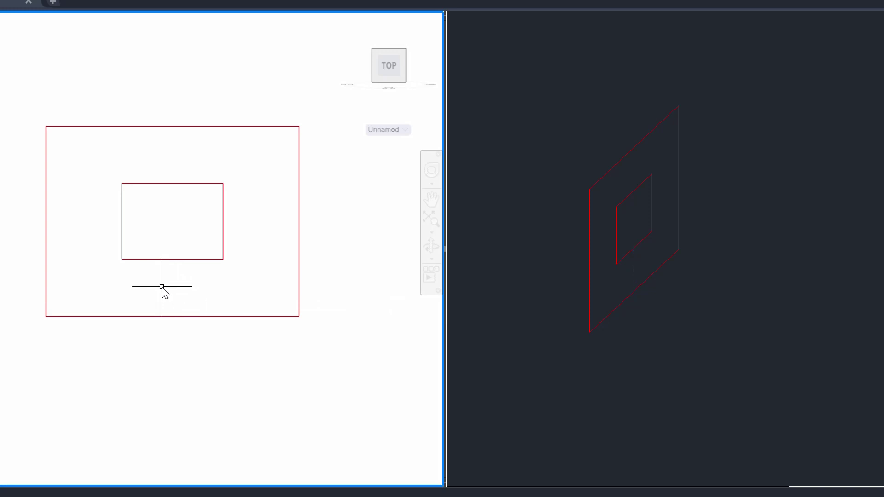
# Extrude the outer 4 by 3 rectangle by 0.15 to form the wall and activate the 3D viewport
pyautogui.write('ext')
pyautogui.press('Return')
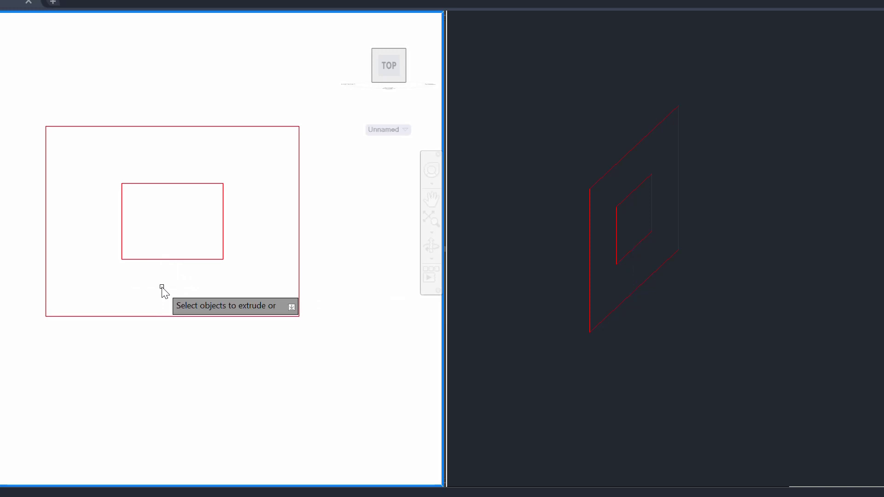
pyautogui.click(47, 253)
pyautogui.press('Return')
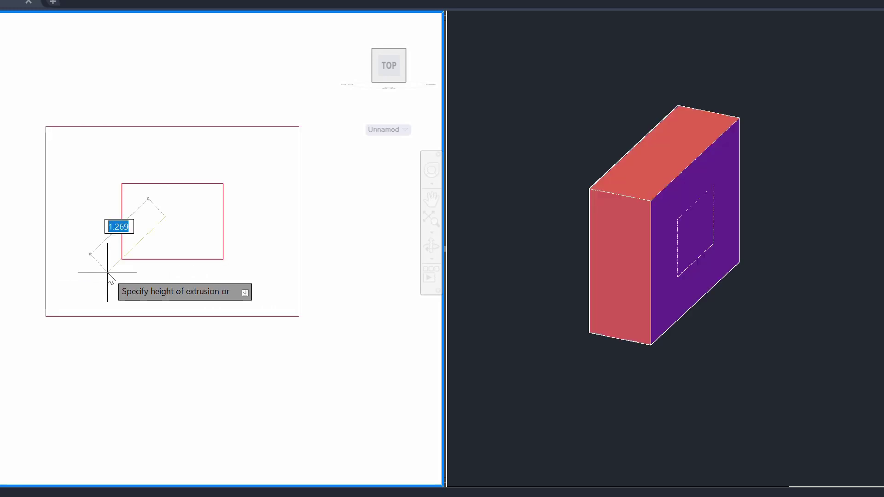
pyautogui.write('.15')
pyautogui.press('Return')
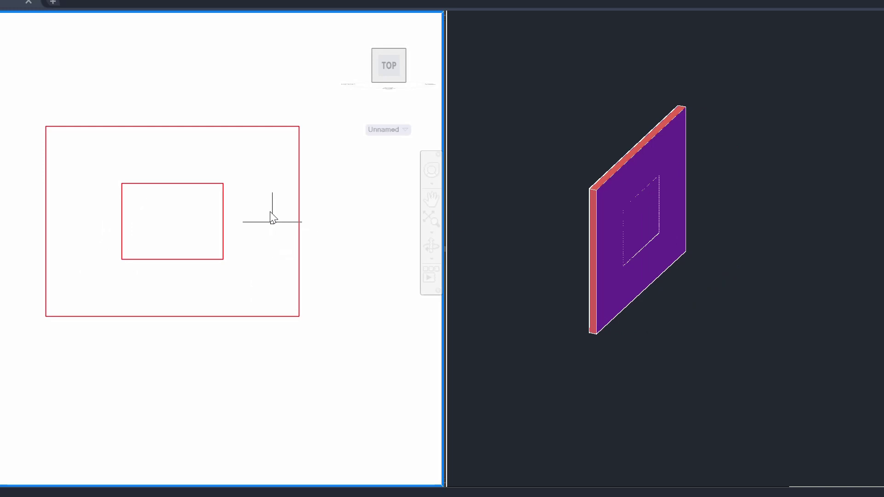
pyautogui.click(656, 279)
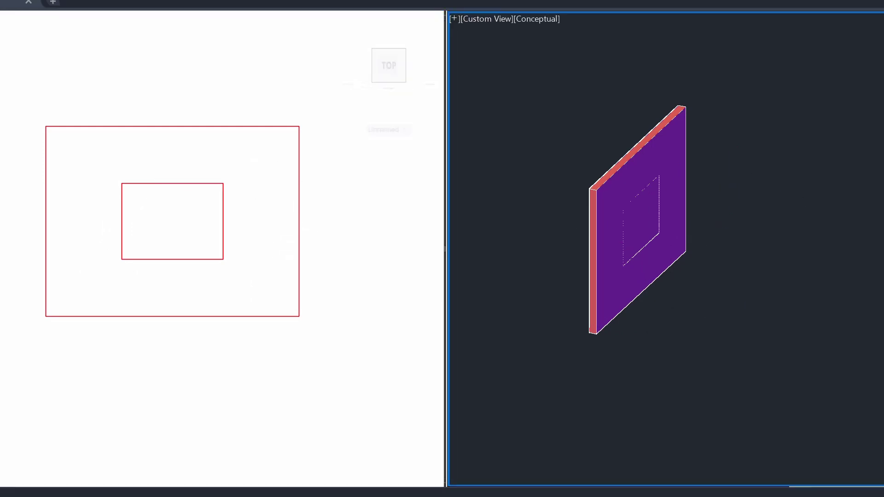
# Subtract the inner 1.6 by 1.2 rectangle's extrusion from the wall to cut the window opening
pyautogui.keyDown('shift'); pyautogui.moveTo(788, 260); pyautogui.dragTo(773, 252, button='middle'); pyautogui.keyUp('shift')
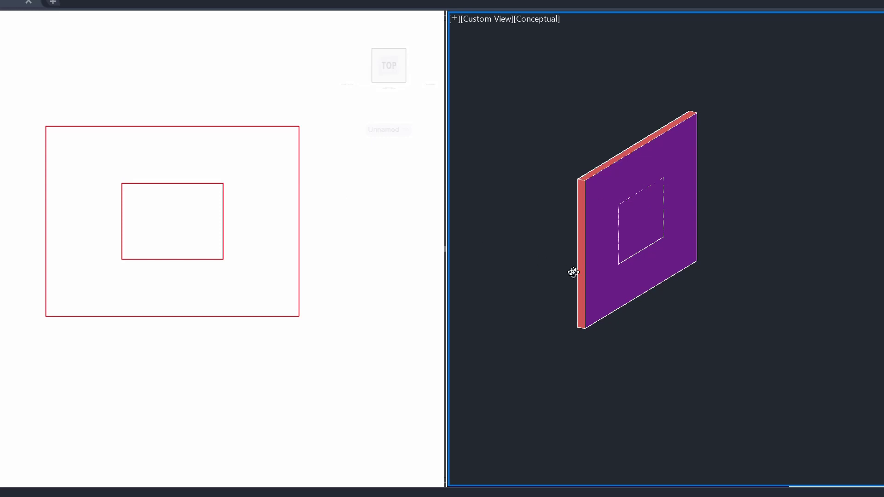
pyautogui.click(237, 276)
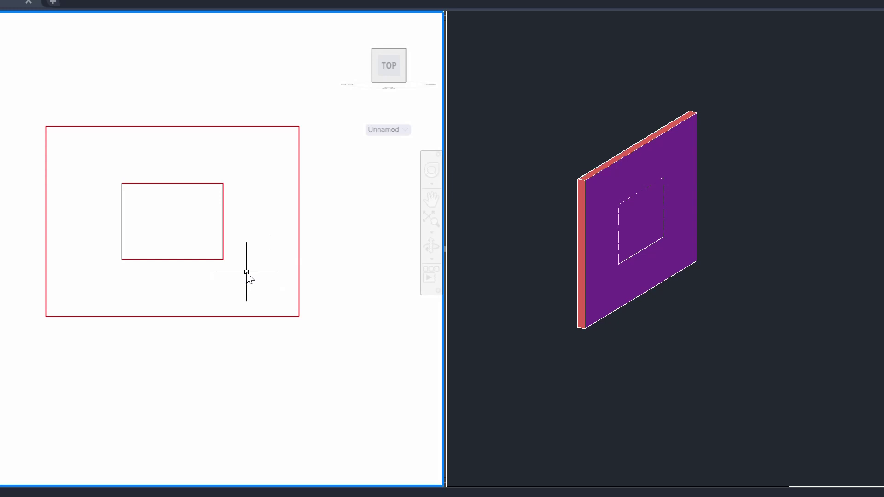
pyautogui.write('SU')
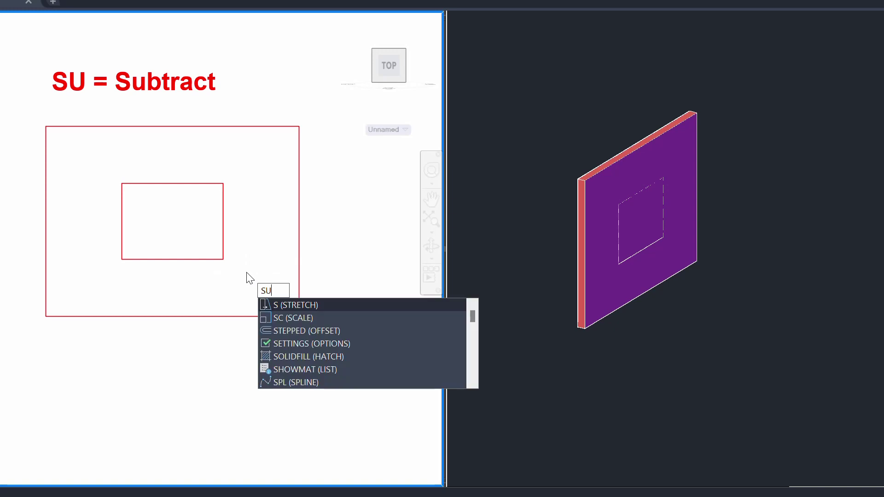
pyautogui.press('Return')
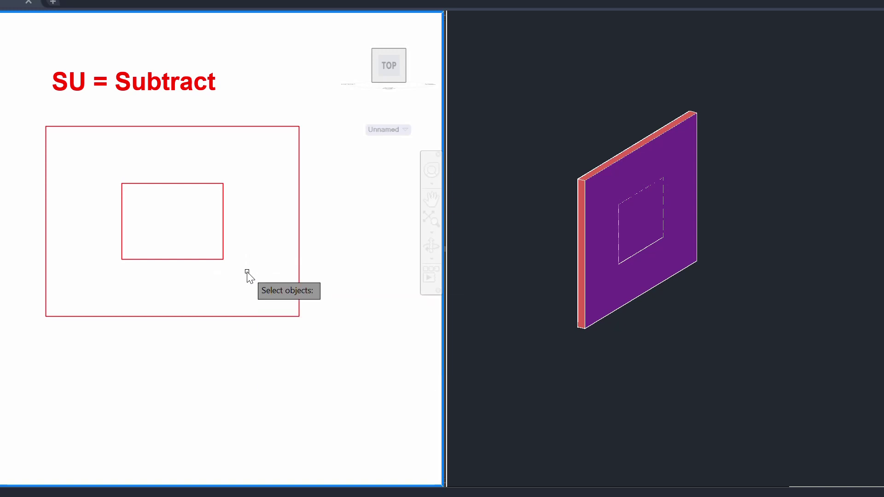
pyautogui.click(300, 208)
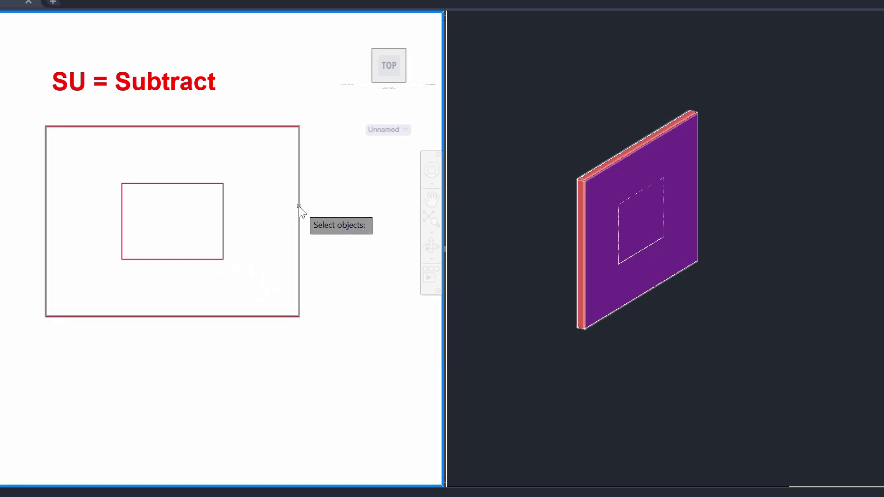
pyautogui.click(299, 208)
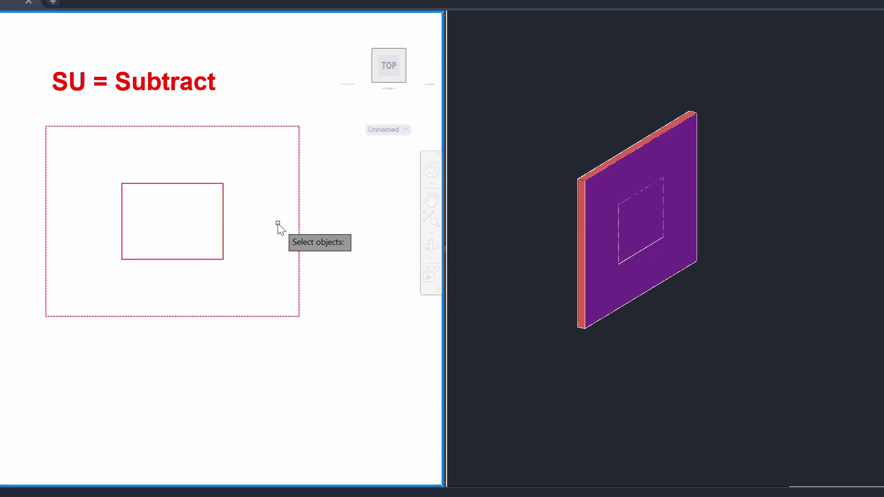
pyautogui.press('Return')
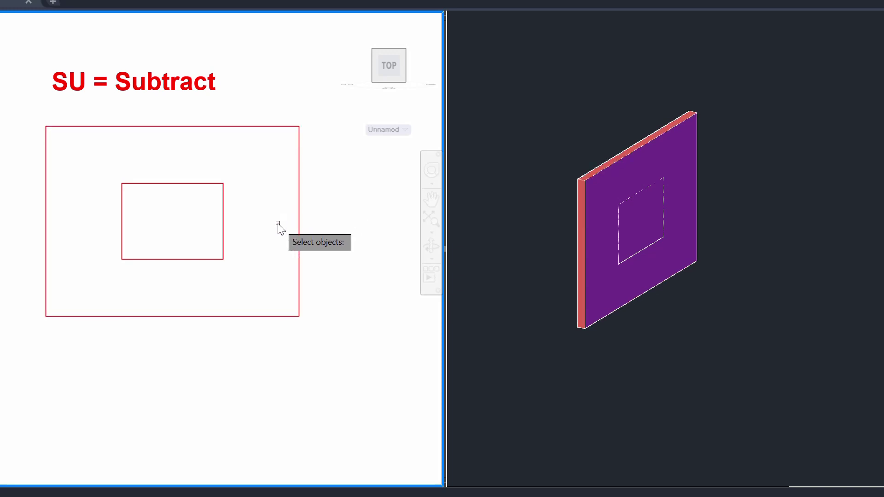
pyautogui.click(224, 214)
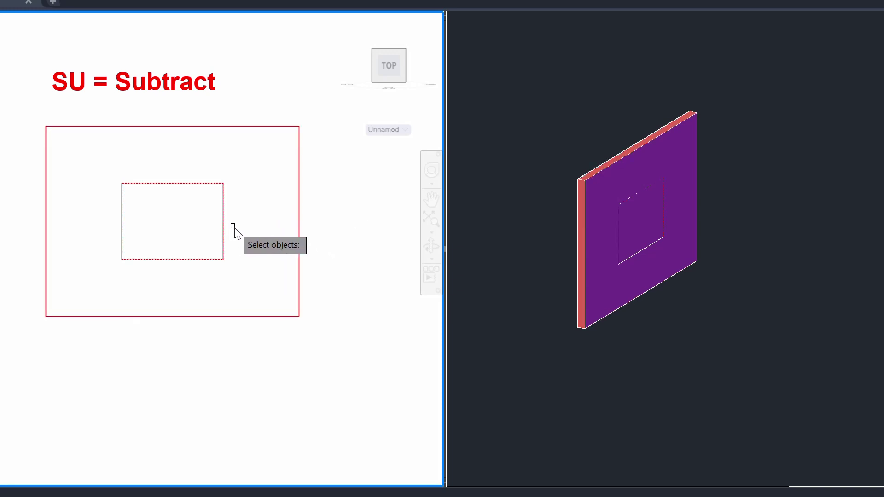
pyautogui.press('Return')
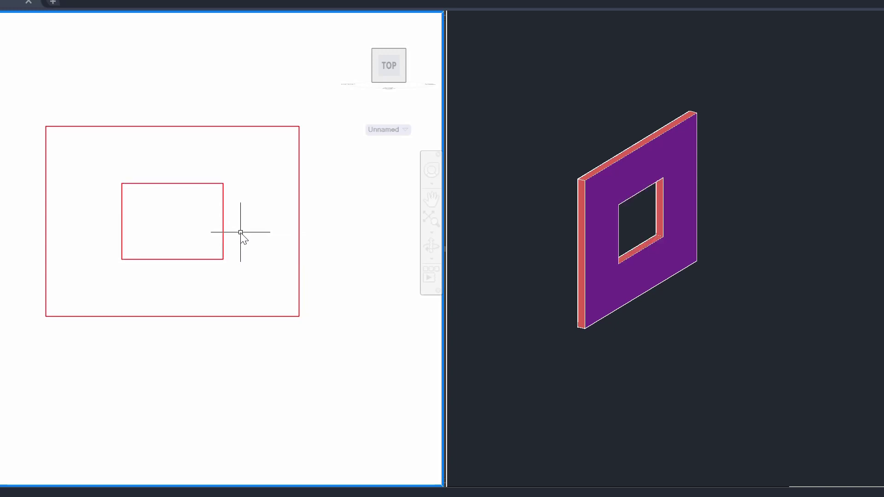
pyautogui.click(613, 164)
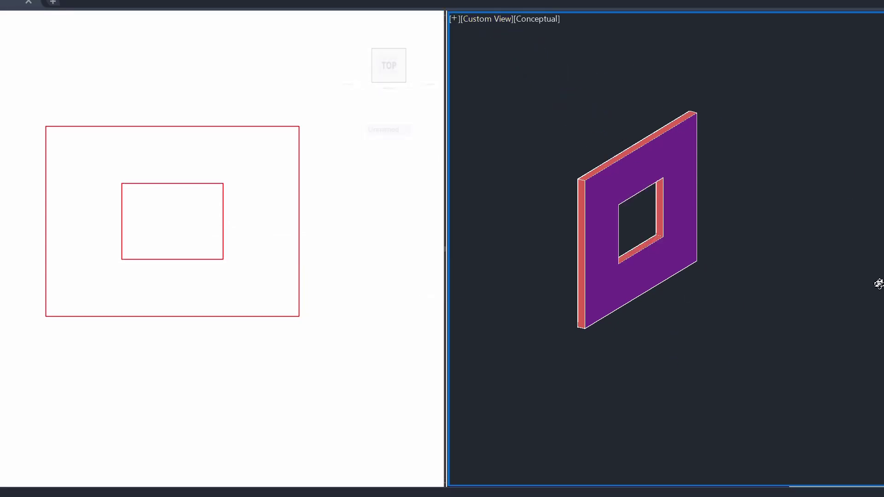
pyautogui.moveTo(639, 335)
pyautogui.keyDown('shift'); pyautogui.mouseDown(button='middle')
pyautogui.moveTo(568, 275)
pyautogui.moveTo(569, 384)
pyautogui.moveTo(763, 247)
pyautogui.moveTo(560, 260)
pyautogui.moveTo(572, 361)
pyautogui.moveTo(673, 344)
pyautogui.moveTo(765, 311)
pyautogui.moveTo(678, 343)
pyautogui.moveTo(610, 333)
pyautogui.moveTo(633, 320)
pyautogui.moveTo(600, 256)
pyautogui.moveTo(684, 315)
pyautogui.moveTo(570, 378)
pyautogui.moveTo(570, 354)
pyautogui.moveTo(611, 323)
pyautogui.moveTo(624, 381)
pyautogui.mouseUp(button='middle'); pyautogui.keyUp('shift')
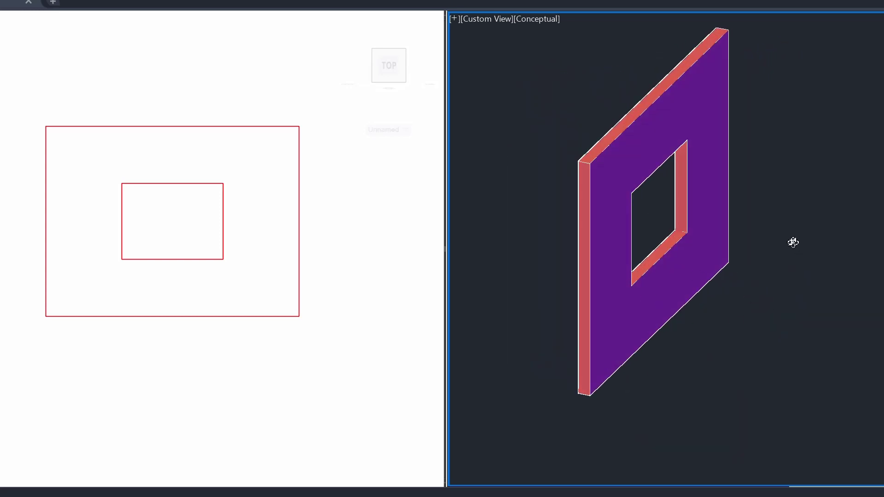
pyautogui.click(278, 377)
pyautogui.click(696, 356)
pyautogui.click(330, 325)
pyautogui.click(588, 300)
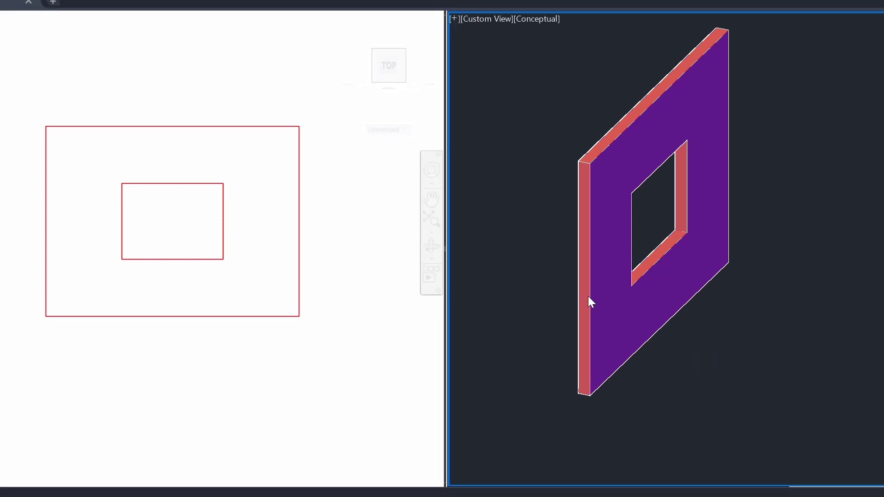
# Draw an open three-segment path with perpendicular bends in the empty space away from the wall, its last segment going downward
pyautogui.moveTo(548, 157); pyautogui.dragTo(857, 363, button='middle')
pyautogui.click(231, 255)
pyautogui.moveTo(205, 158); pyautogui.dragTo(225, 335, button='middle')
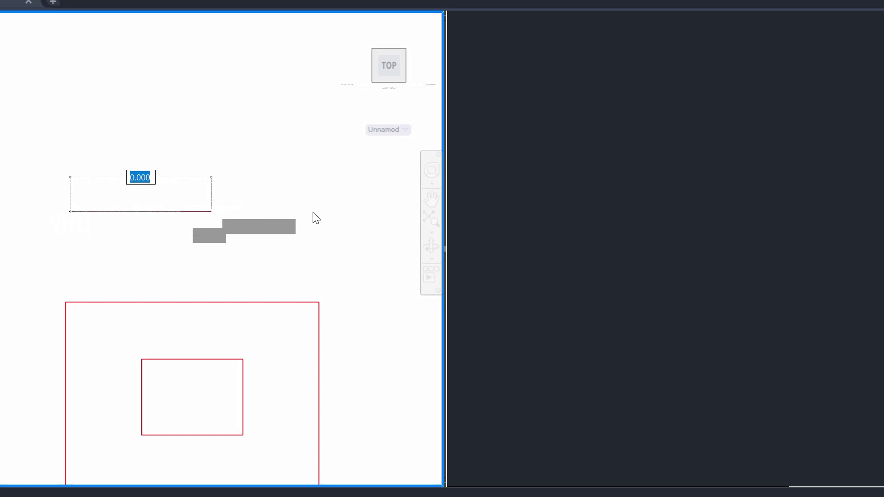
pyautogui.click(786, 272)
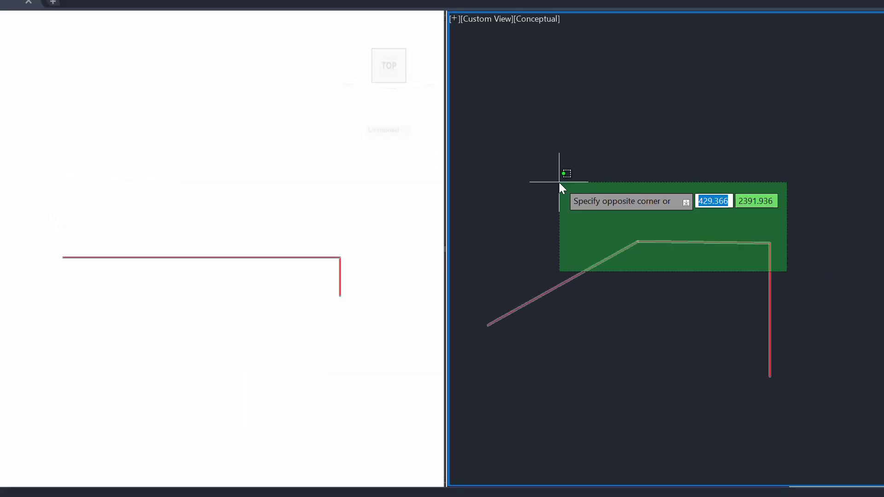
pyautogui.click(558, 182)
pyautogui.press('Escape')
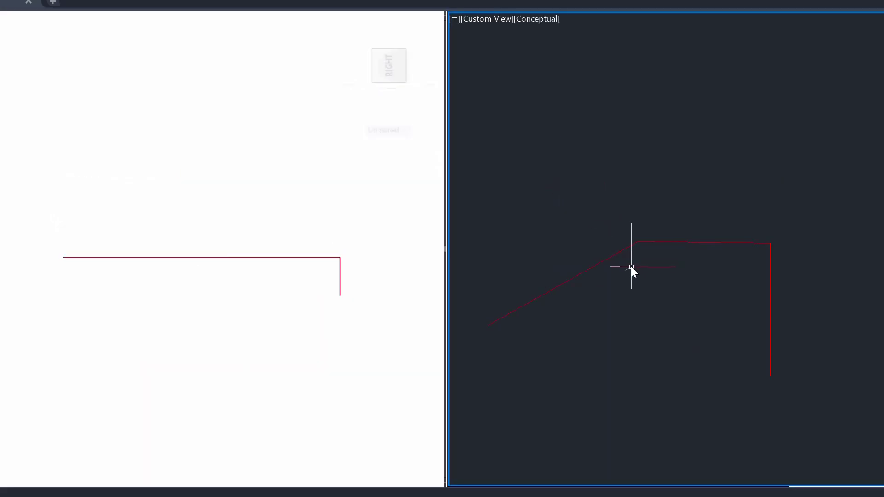
# Draw a circle of radius 0.2 centred on the path's free horizontal end and perpendicular to its first segment
pyautogui.click(620, 251)
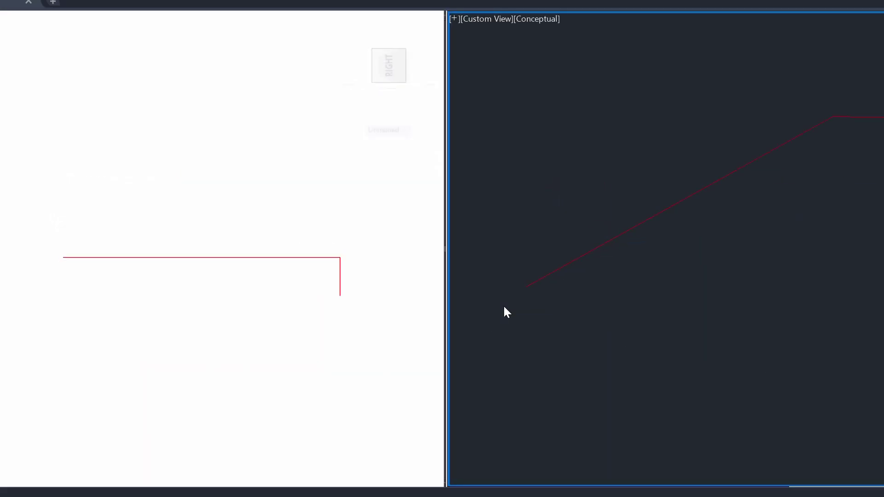
pyautogui.scroll(-2, 504, 305)
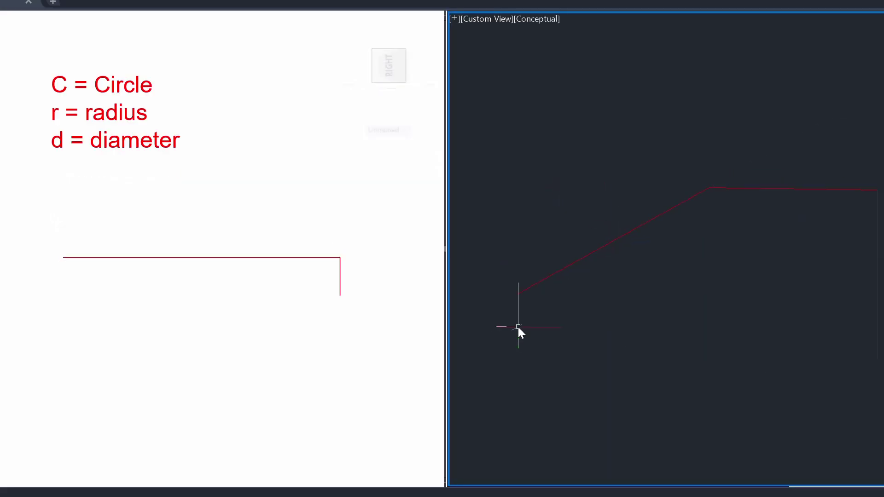
pyautogui.write('c')
pyautogui.press('Return')
pyautogui.click(517, 295)
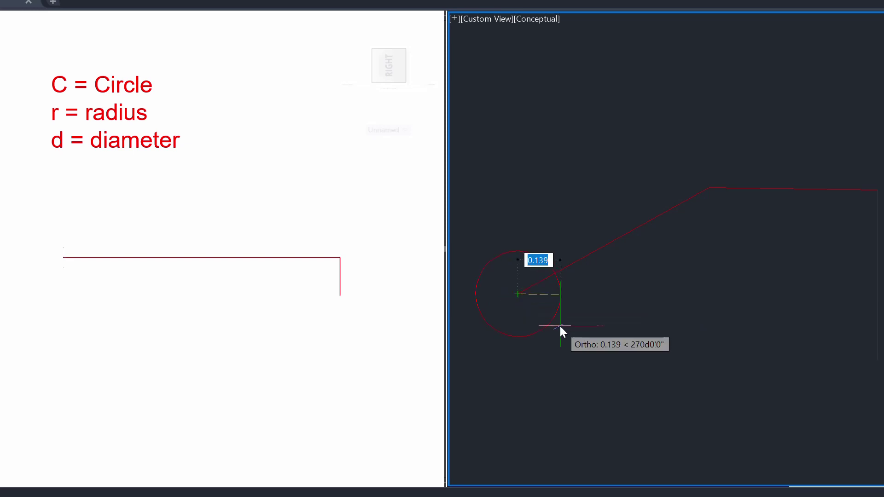
pyautogui.write('2')
pyautogui.press('Return')
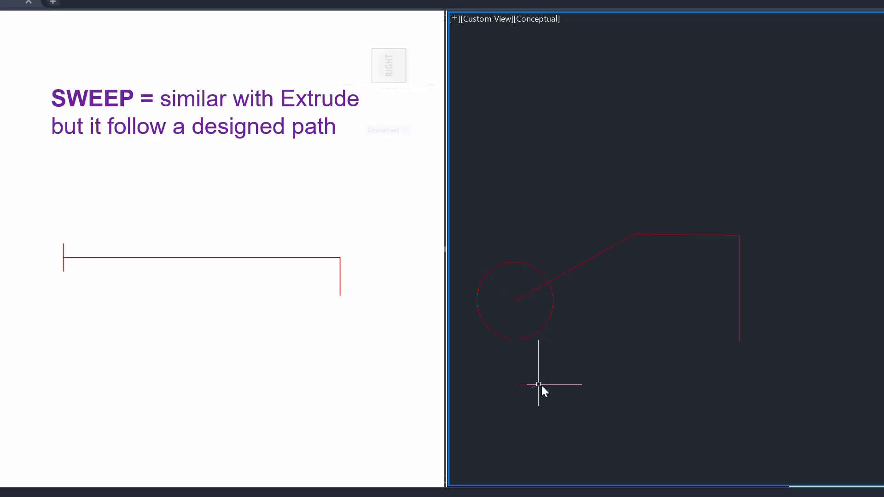
# Sweep the circle along the three-segment path to form a solid bent pipe
pyautogui.write('sw')
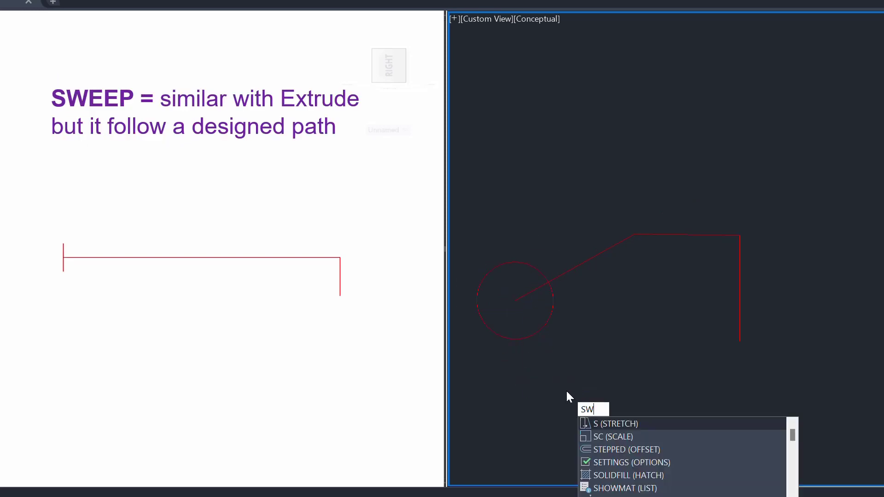
pyautogui.press('Return')
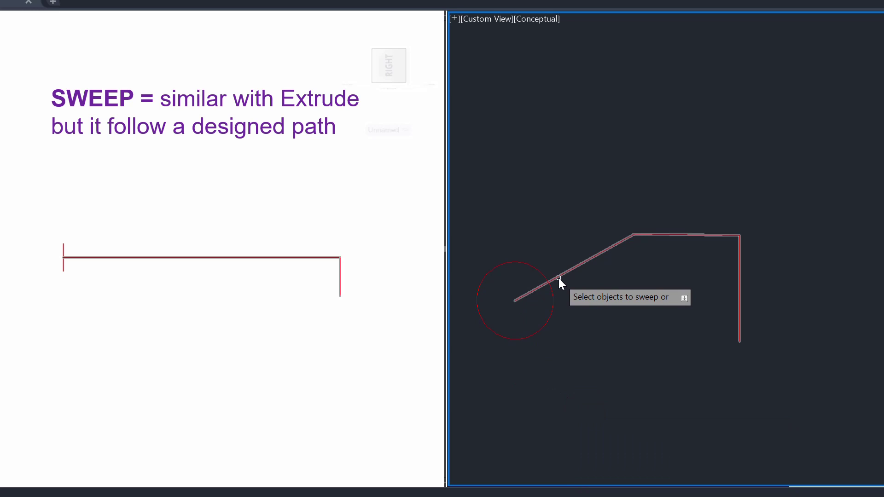
pyautogui.click(534, 266)
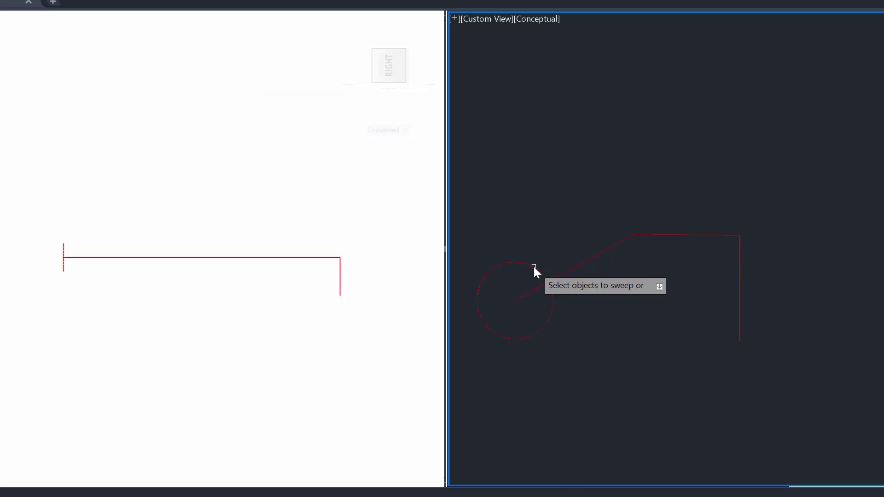
pyautogui.press('Return')
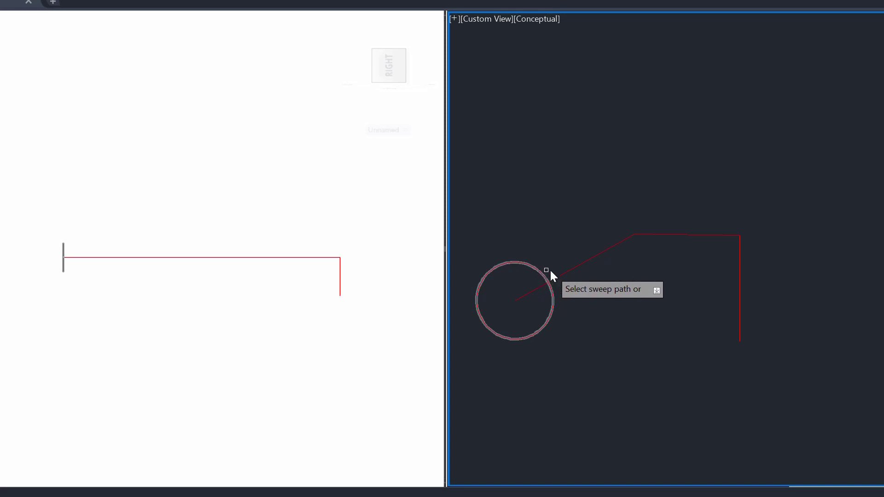
pyautogui.click(582, 264)
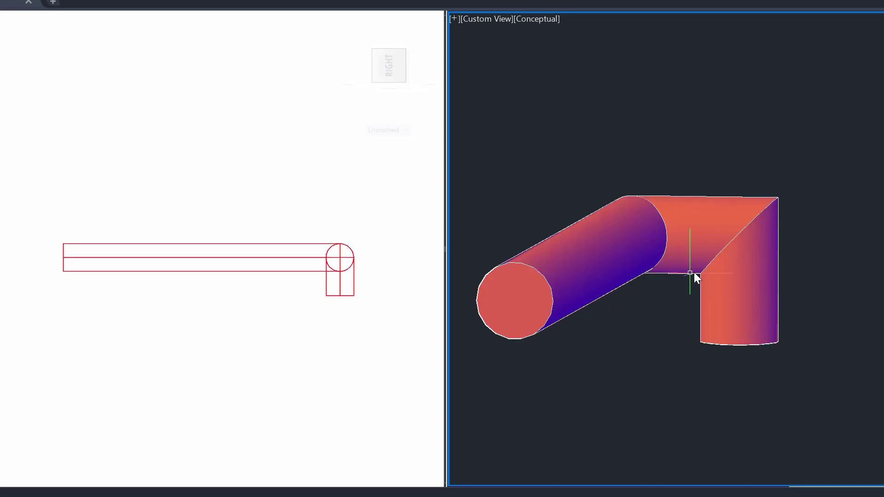
pyautogui.scroll(2, 694, 272)
pyautogui.scroll(-5, 720, 259)
pyautogui.scroll(5, 656, 277)
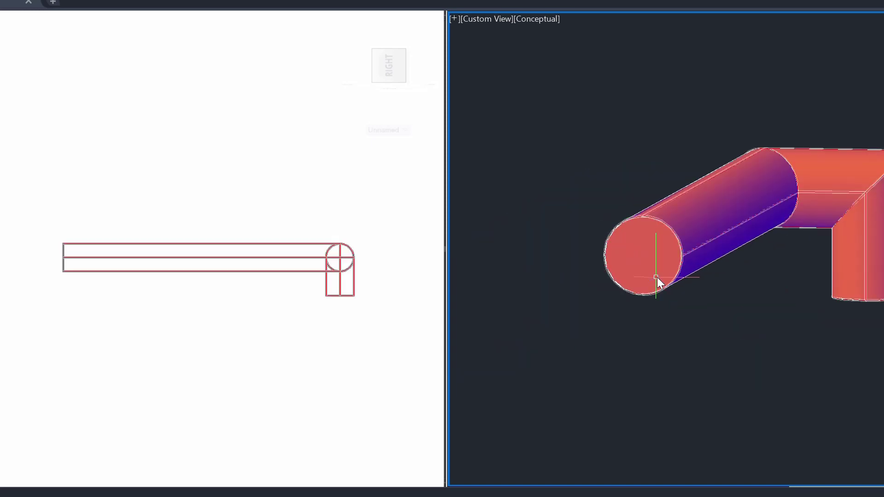
pyautogui.scroll(2, 713, 269)
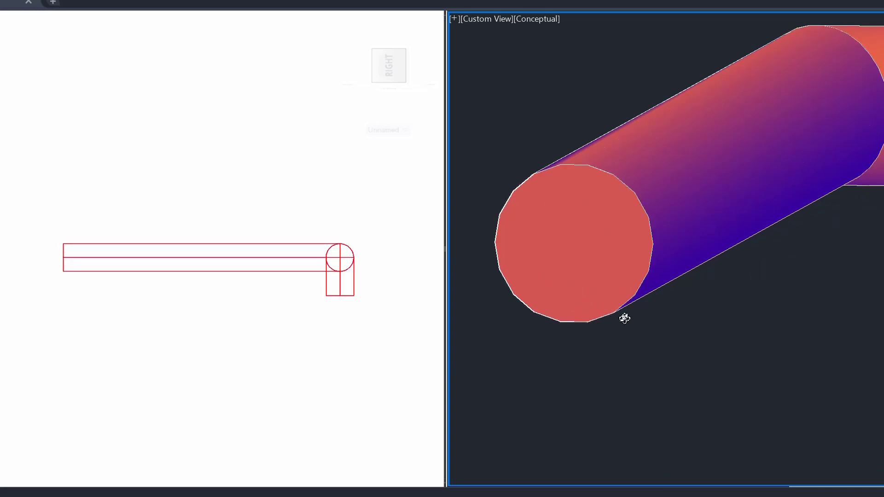
pyautogui.keyDown('shift'); pyautogui.moveTo(607, 327); pyautogui.dragTo(559, 215, button='middle'); pyautogui.keyUp('shift')
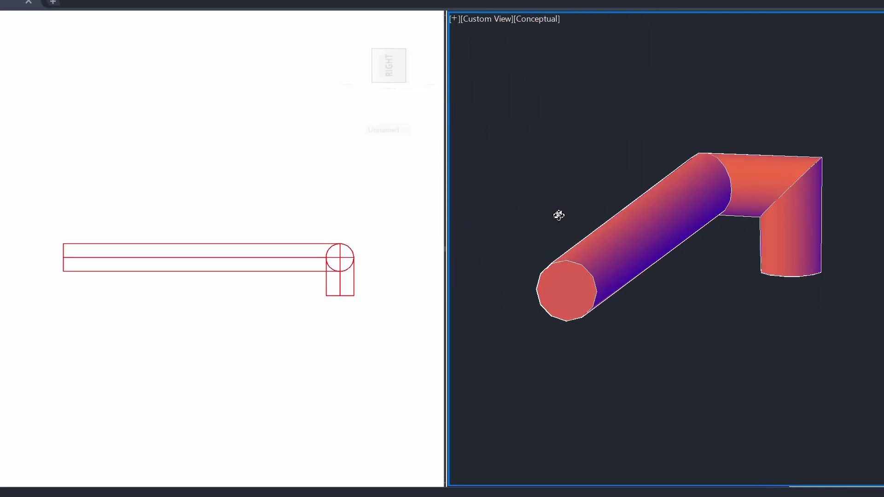